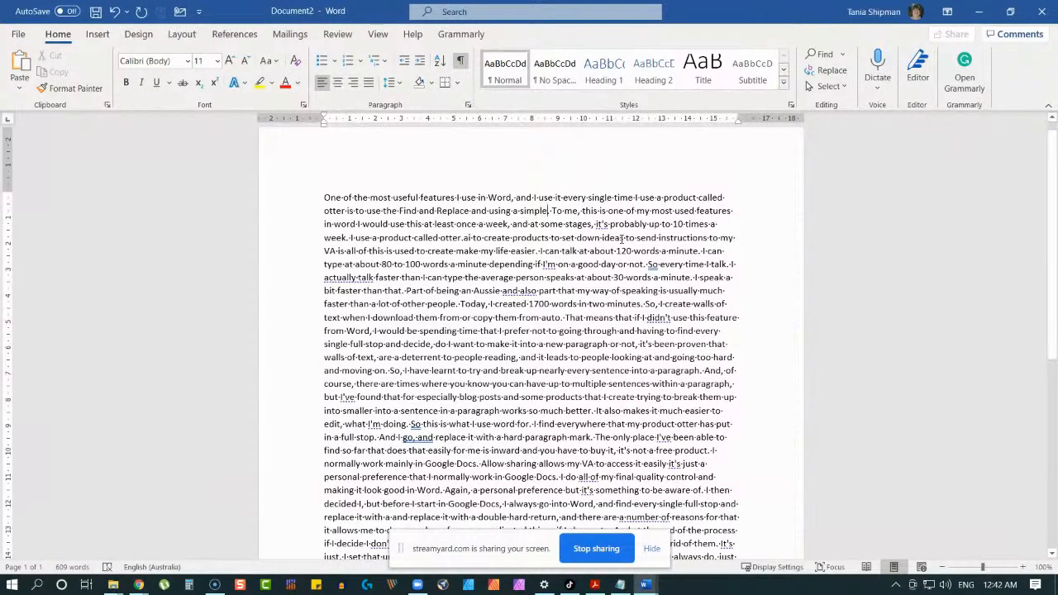
- Insert two paragraph breaks after the sentence ending "using a simple." and two more after the sentence ending "10 times a week."
{"action": "key", "text": "Return"}
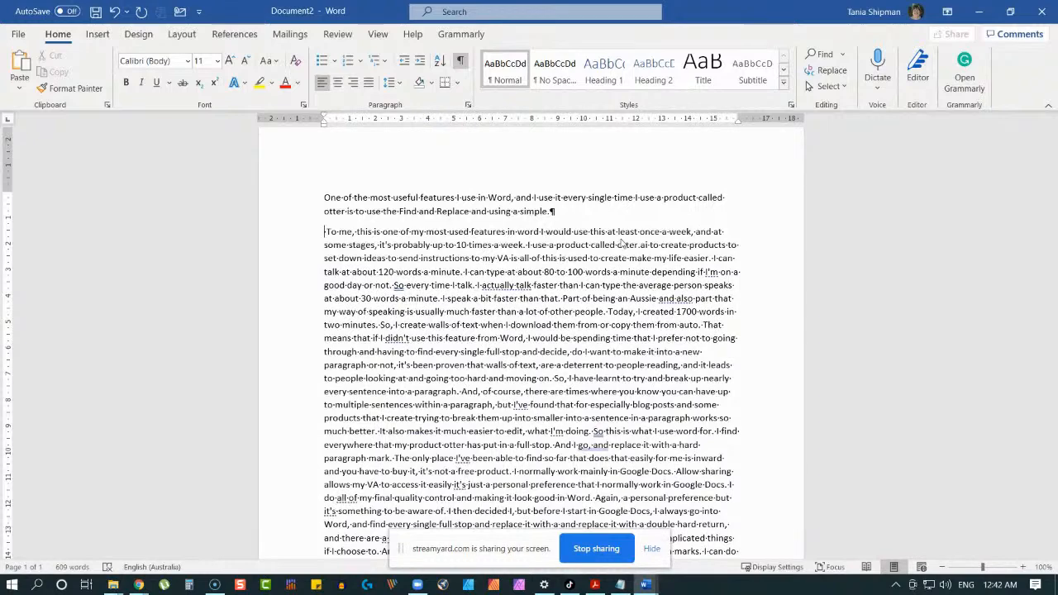
{"action": "key", "text": "Return"}
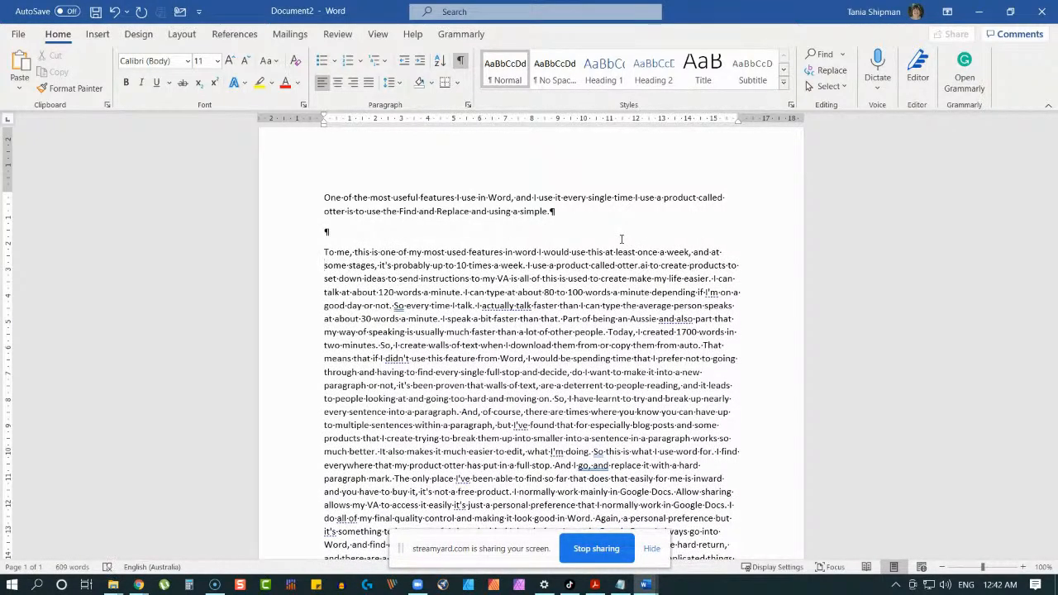
{"action": "key", "text": "Down"}
{"action": "key", "text": "Up"}
{"action": "key", "text": "Right"}
{"action": "key", "text": "Right"}
{"action": "key", "text": "Right"}
{"action": "key", "text": "Right"}
{"action": "key", "text": "Right"}
{"action": "key", "text": "Right"}
{"action": "key", "text": "Right"}
{"action": "key", "text": "Right"}
{"action": "key", "text": "Right"}
{"action": "key", "text": "Right"}
{"action": "key", "text": "Right"}
{"action": "key", "text": "Right"}
{"action": "key", "text": "Right"}
{"action": "key", "text": "Right"}
{"action": "key", "text": "Right"}
{"action": "key", "text": "Right"}
{"action": "key", "text": "Right"}
{"action": "key", "text": "Right"}
{"action": "key", "text": "Right"}
{"action": "key", "text": "Right"}
{"action": "key", "text": "Right"}
{"action": "key", "text": "Right"}
{"action": "key", "text": "Left"}
{"action": "key", "text": "Left"}
{"action": "key", "text": "Return"}
{"action": "key", "text": "Return"}
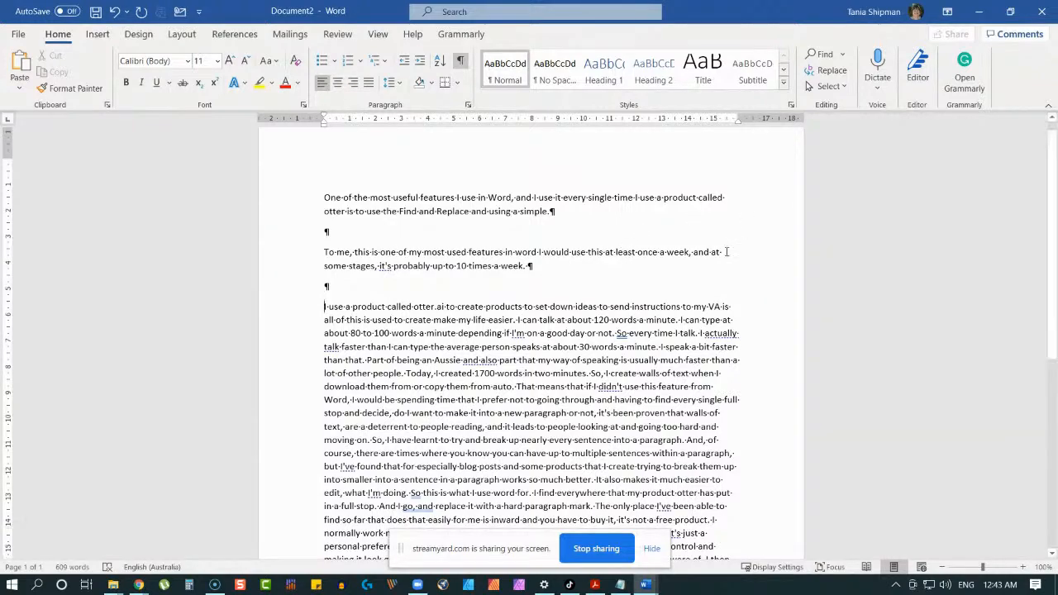
- Look up the Word Count command by searching for "word" and view the document's statistics
{"action": "scroll", "coordinate": [622, 242], "scroll_direction": "down", "scroll_amount": 5}
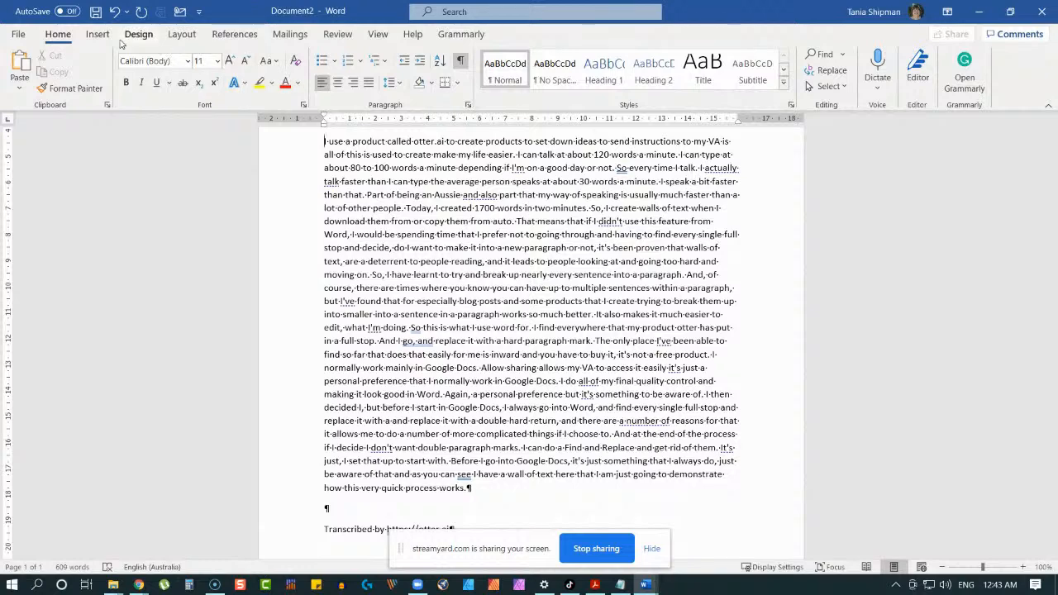
{"action": "left_click", "coordinate": [414, 35]}
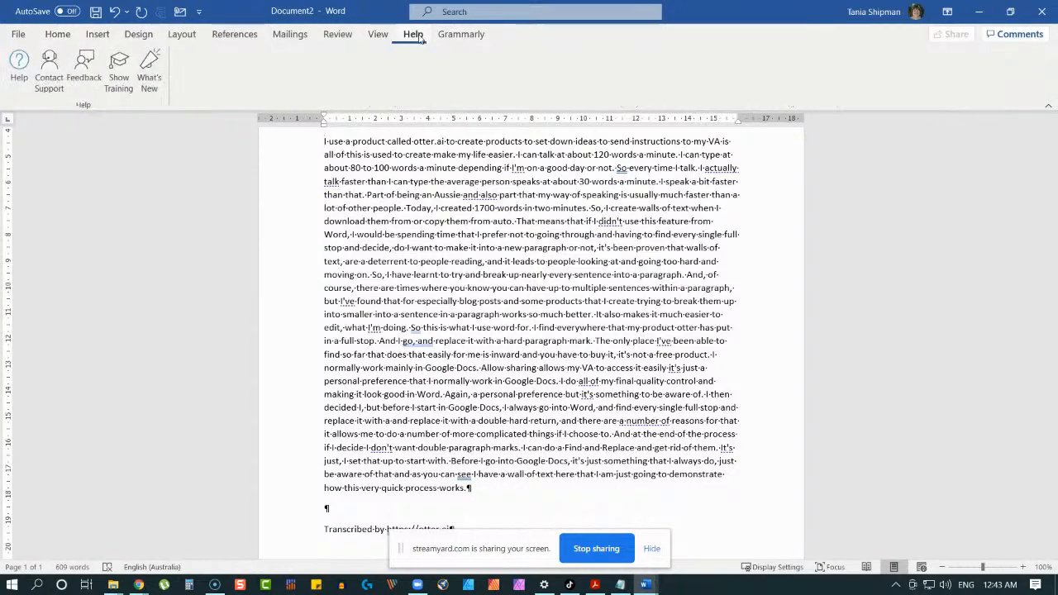
{"action": "left_click", "coordinate": [460, 13]}
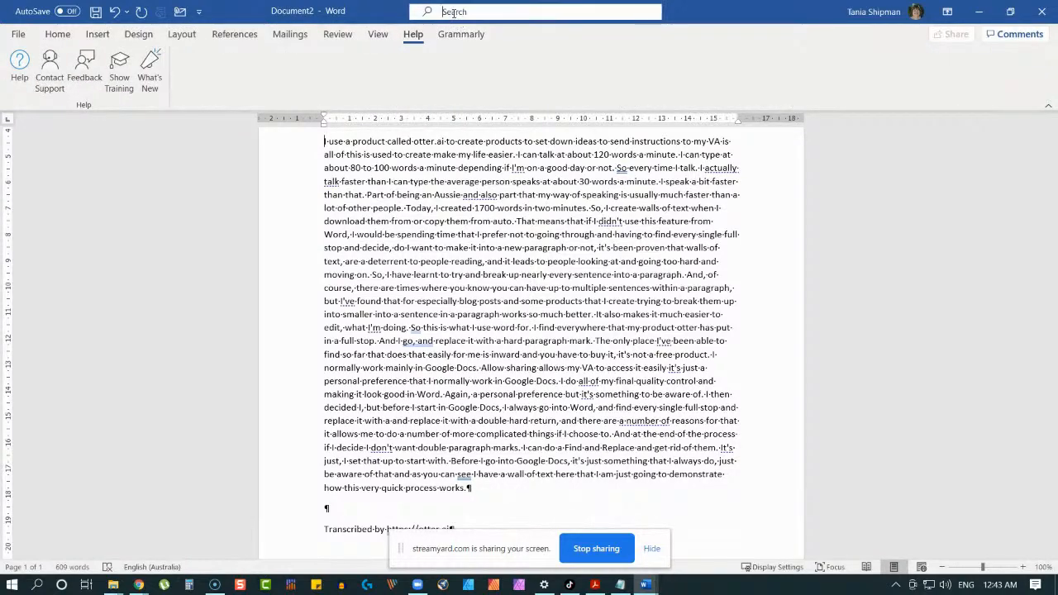
{"action": "type", "text": "word"}
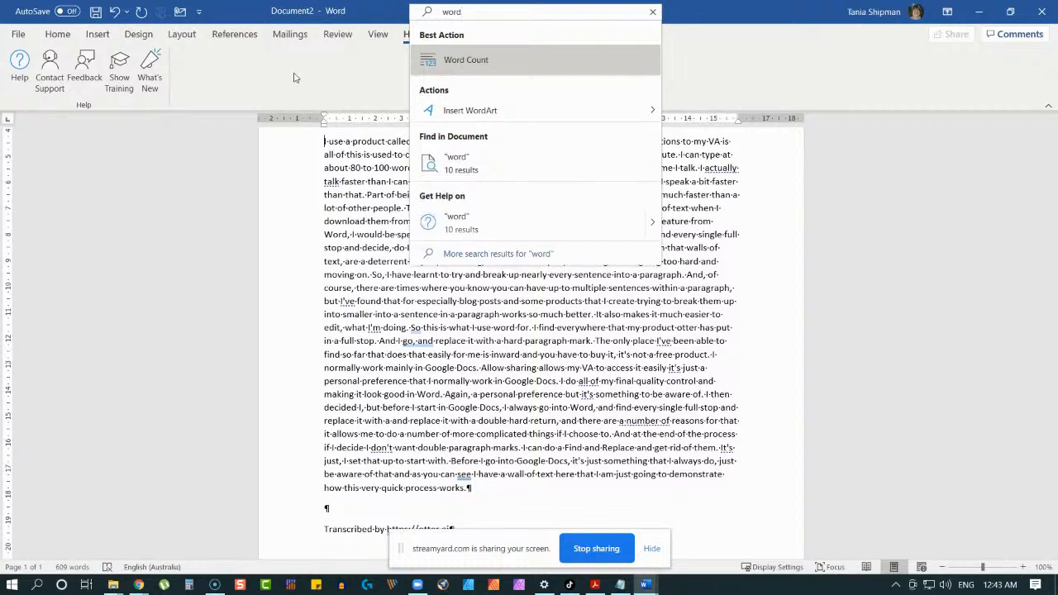
{"action": "left_click", "coordinate": [442, 64]}
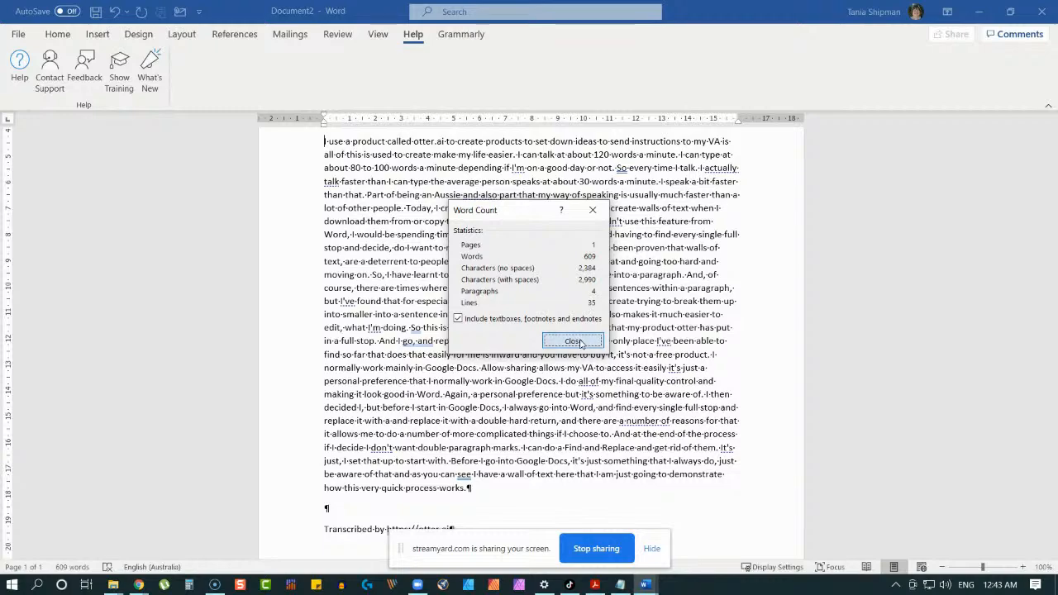
{"action": "left_click", "coordinate": [574, 340]}
{"action": "scroll", "coordinate": [576, 342], "scroll_direction": "up", "scroll_amount": 4}
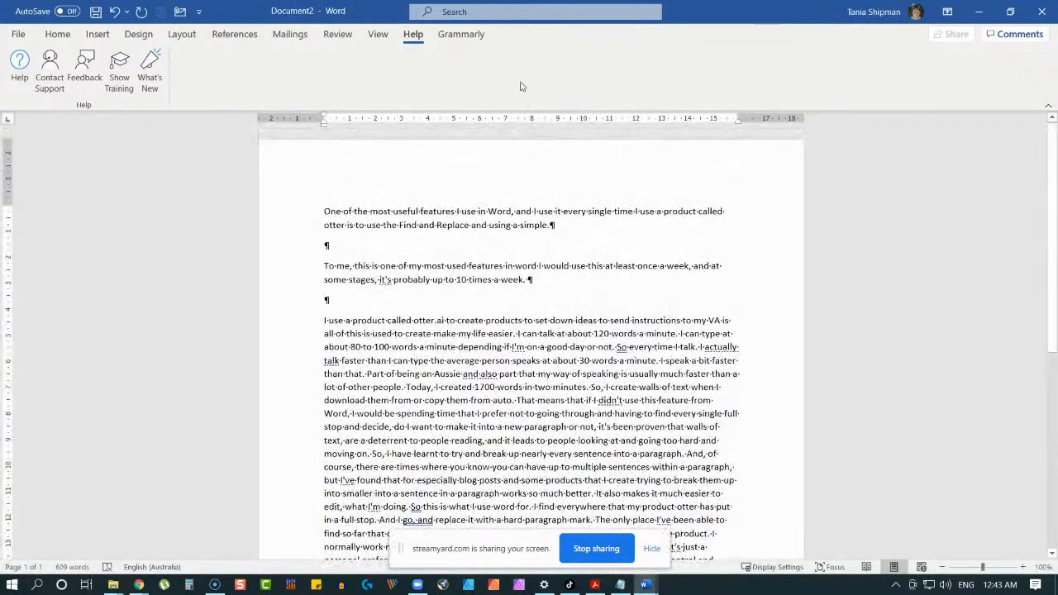
{"action": "left_click", "coordinate": [57, 34]}
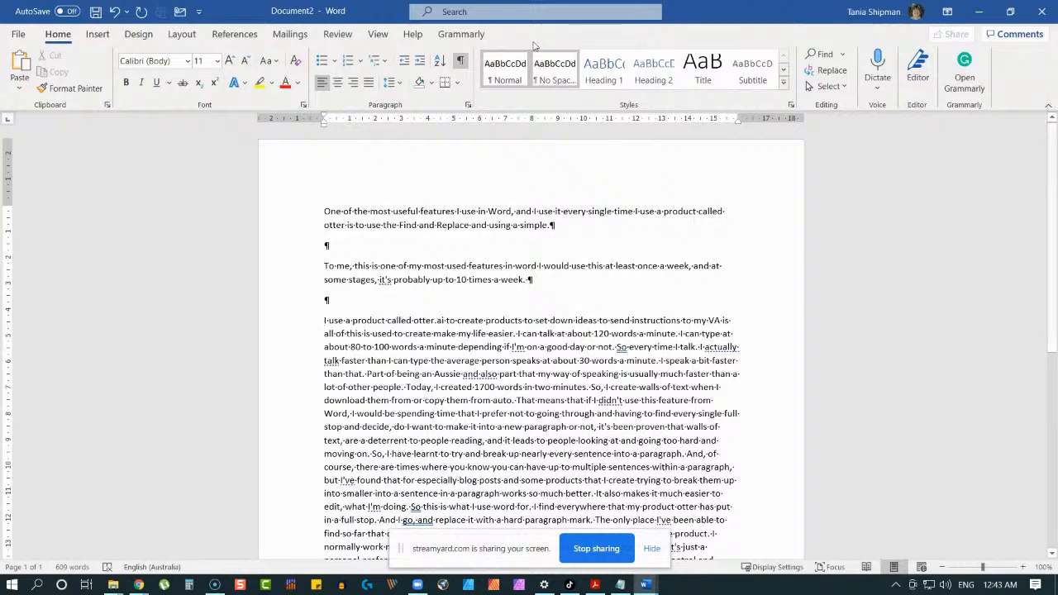
{"action": "left_click", "coordinate": [469, 12]}
{"action": "type", "text": "re"}
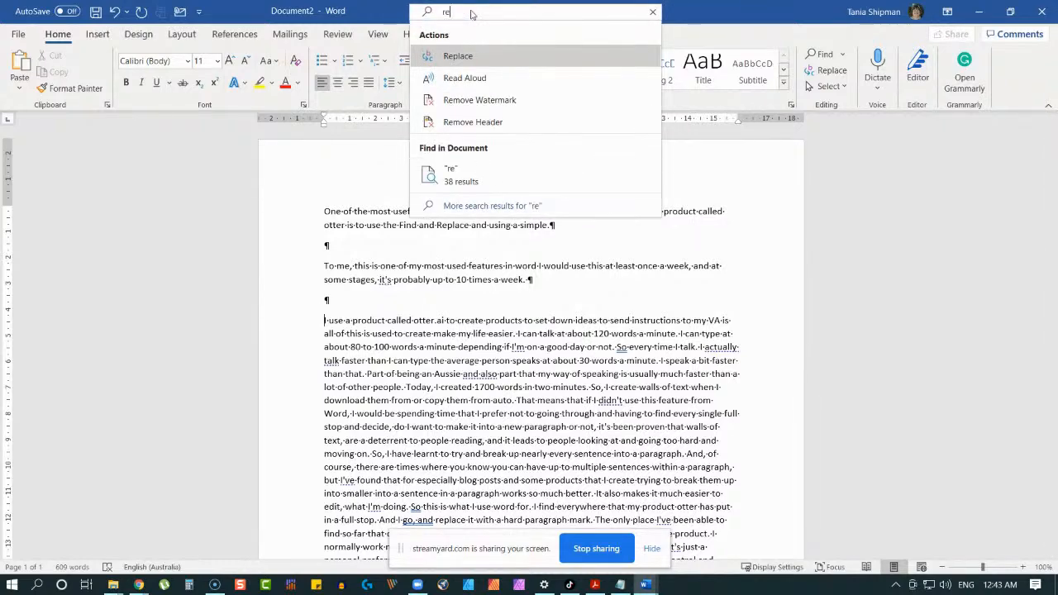
{"action": "type", "text": "place"}
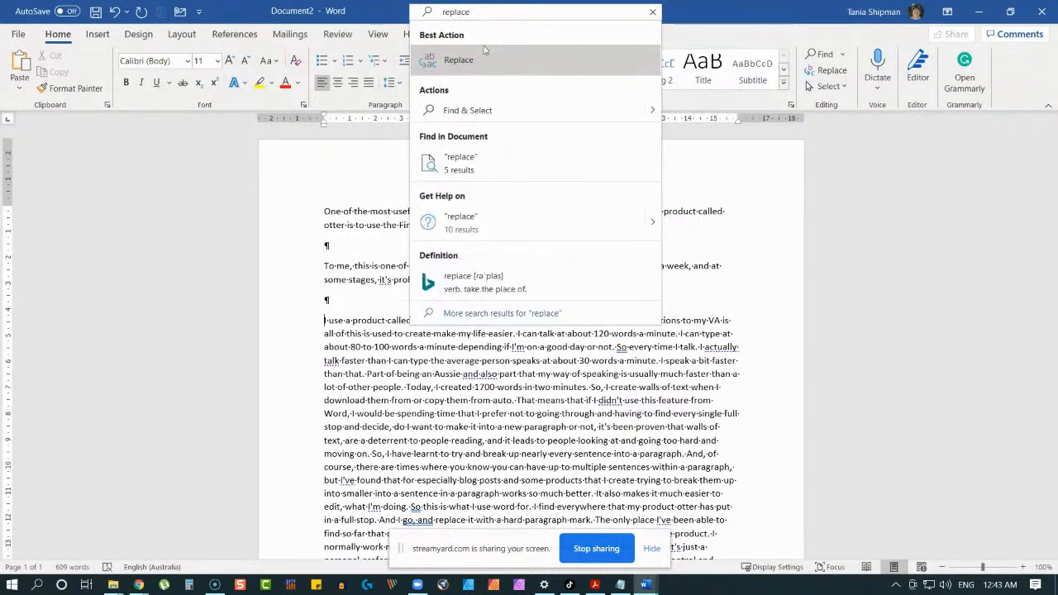
{"action": "left_click", "coordinate": [482, 68]}
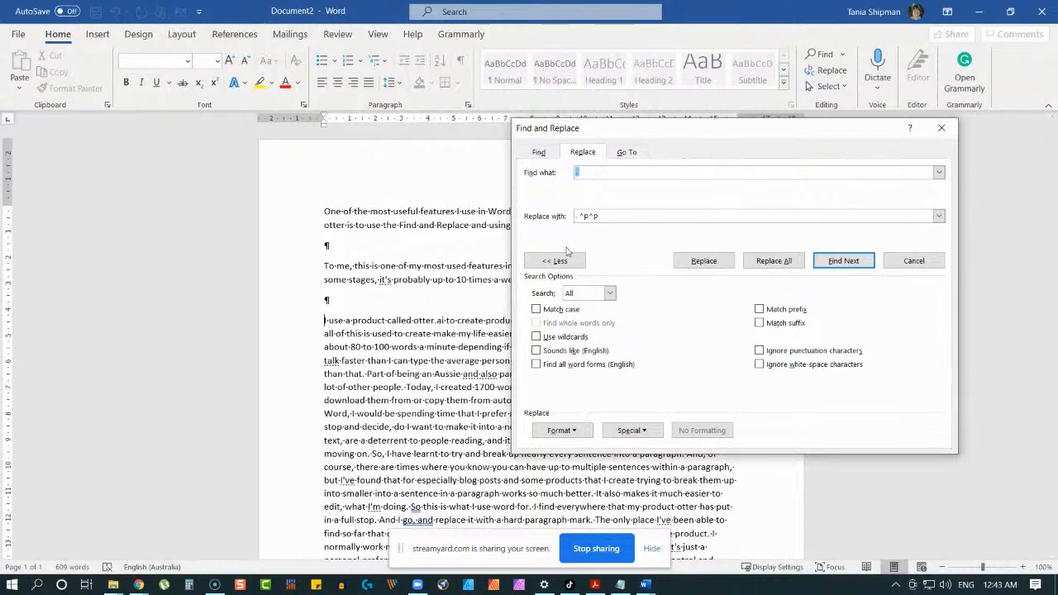
{"action": "left_click", "coordinate": [559, 261]}
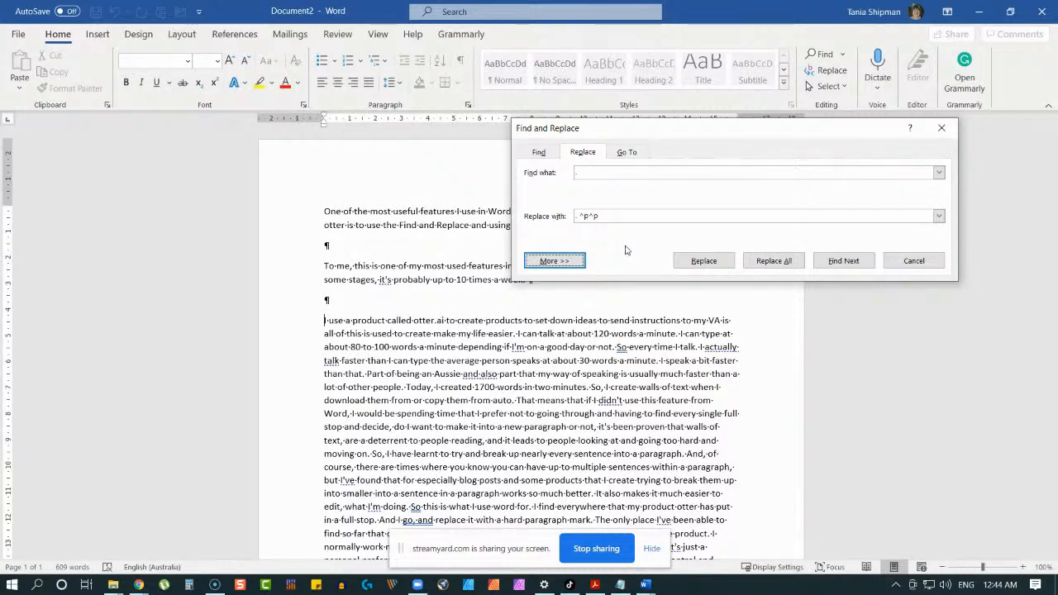
{"action": "left_click", "coordinate": [914, 263]}
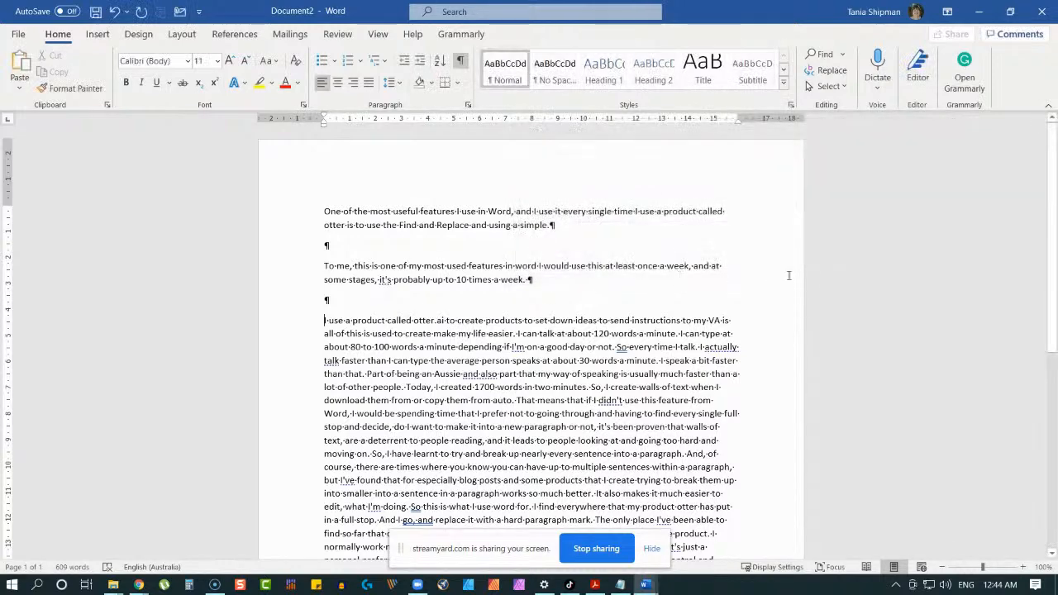
- Open Find and Replace, look through the Find and Go To options, and return to the Replace options
{"action": "key", "text": "ctrl+h"}
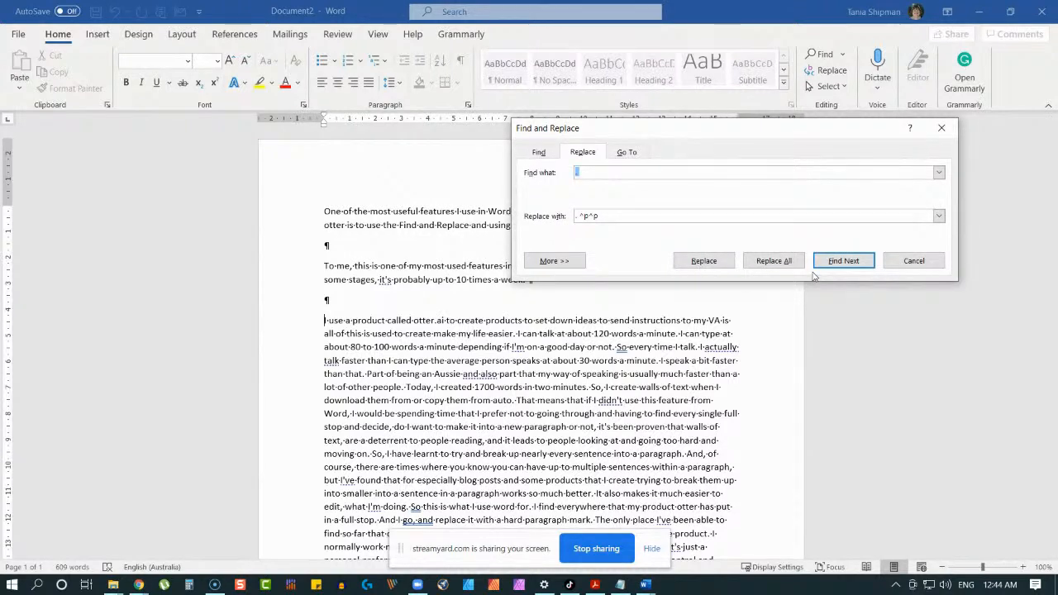
{"action": "left_click", "coordinate": [540, 157]}
{"action": "left_click", "coordinate": [586, 157]}
{"action": "left_click", "coordinate": [626, 154]}
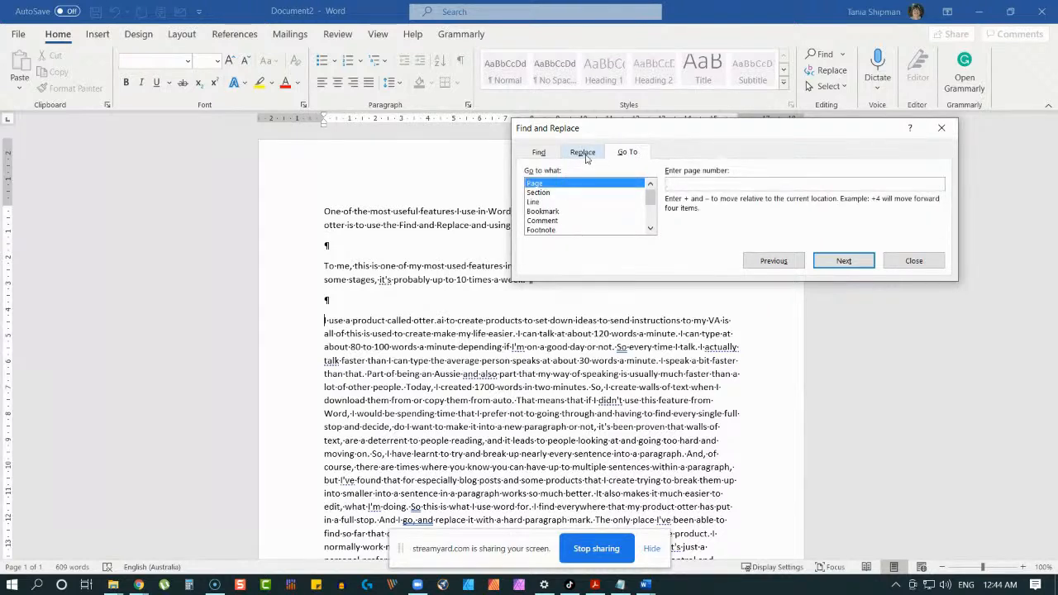
{"action": "left_click", "coordinate": [584, 155]}
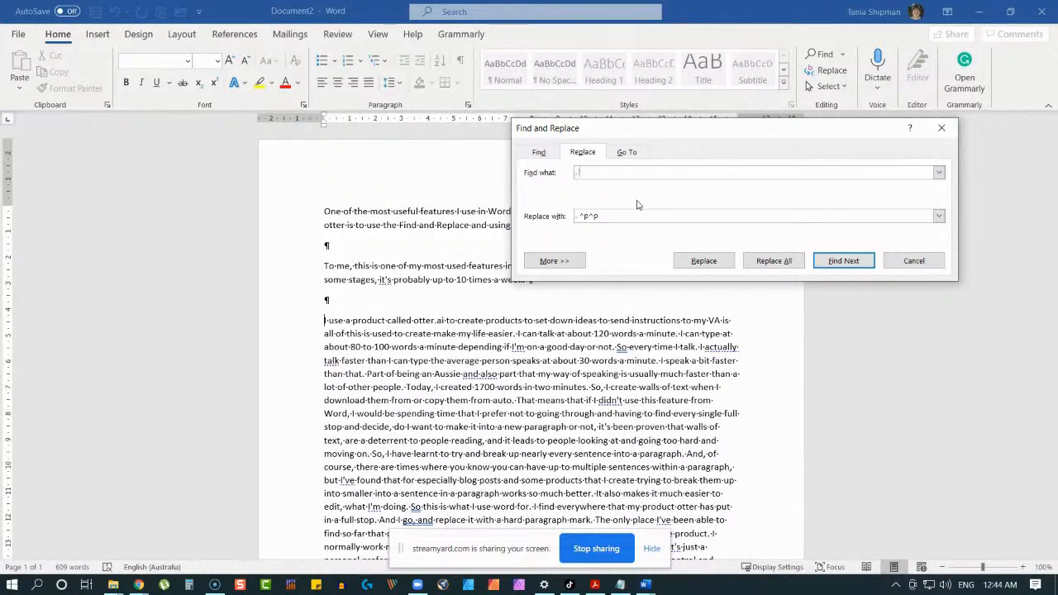
- Reduce the replacement text to a full stop and space, and add two special paragraph marks to make ". ^p^p"
{"action": "left_click_drag", "start_coordinate": [638, 215], "coordinate": [525, 213]}
{"action": "key", "text": "BackSpace"}
{"action": "left_click", "coordinate": [568, 261]}
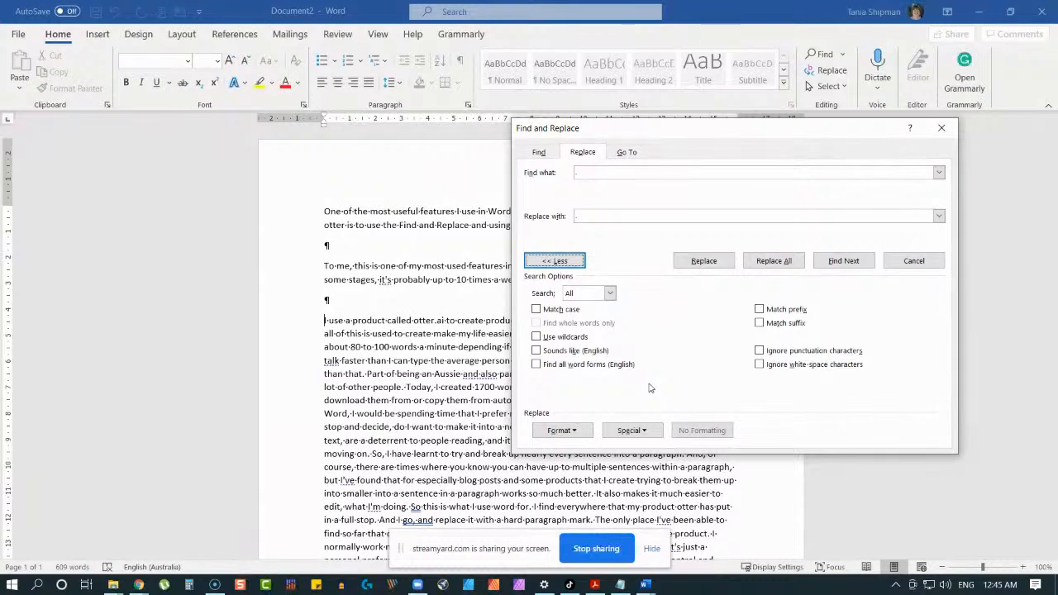
{"action": "left_click", "coordinate": [577, 218]}
{"action": "left_click", "coordinate": [632, 430]}
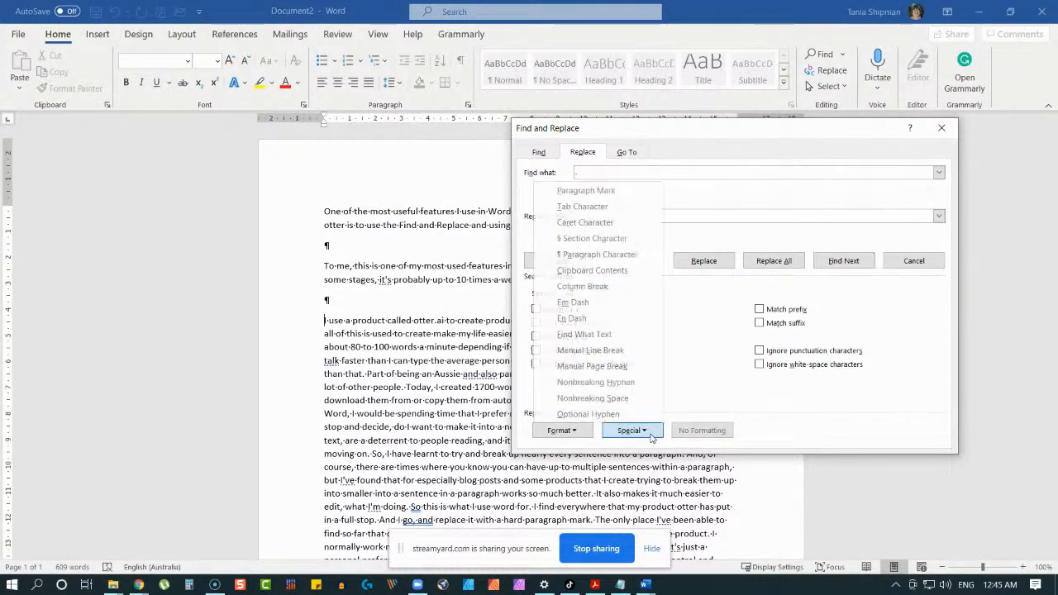
{"action": "left_click", "coordinate": [645, 194]}
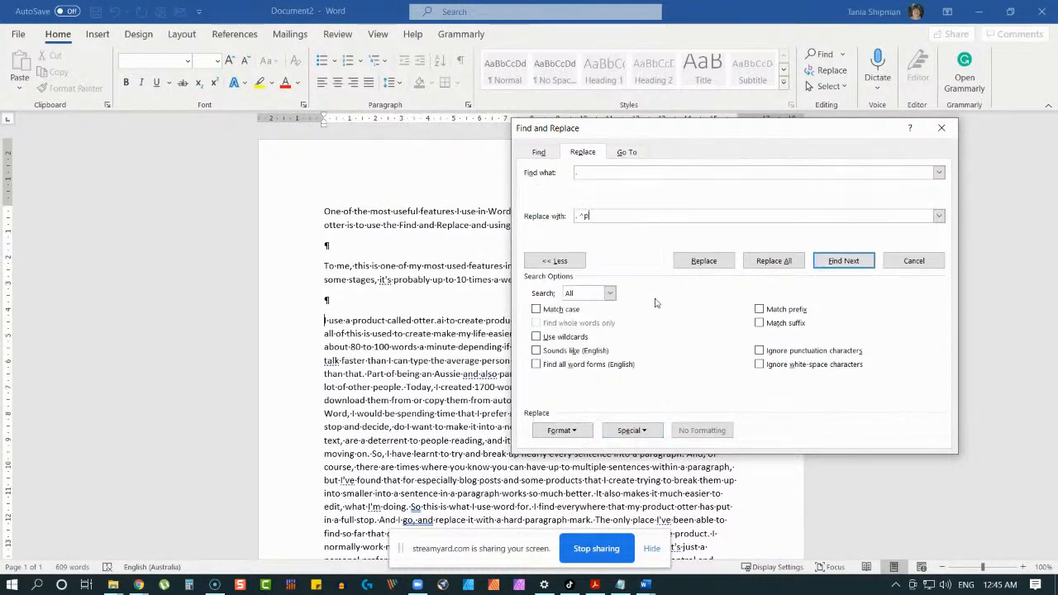
{"action": "left_click", "coordinate": [633, 430]}
{"action": "left_click", "coordinate": [616, 190]}
- Replace every full stop followed by a space with ". ^p^p" throughout the document and close Find and Replace
{"action": "left_click", "coordinate": [563, 173]}
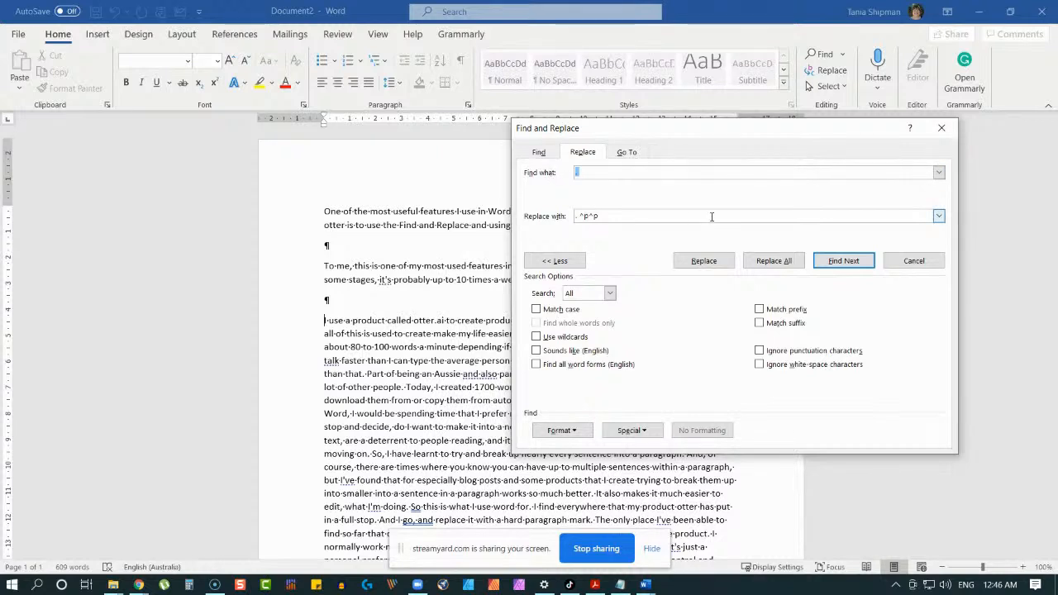
{"action": "type", "text": "."}
{"action": "key", "text": "Tab"}
{"action": "type", "text": "."}
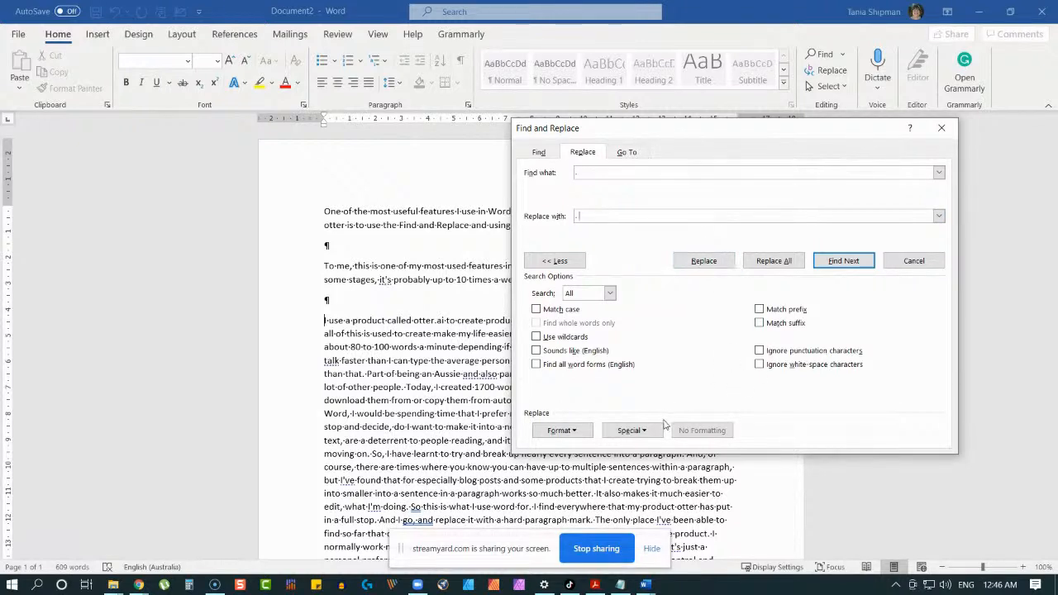
{"action": "left_click", "coordinate": [631, 430]}
{"action": "left_click", "coordinate": [608, 196]}
{"action": "left_click", "coordinate": [632, 430]}
{"action": "left_click", "coordinate": [599, 192]}
{"action": "left_click", "coordinate": [774, 261]}
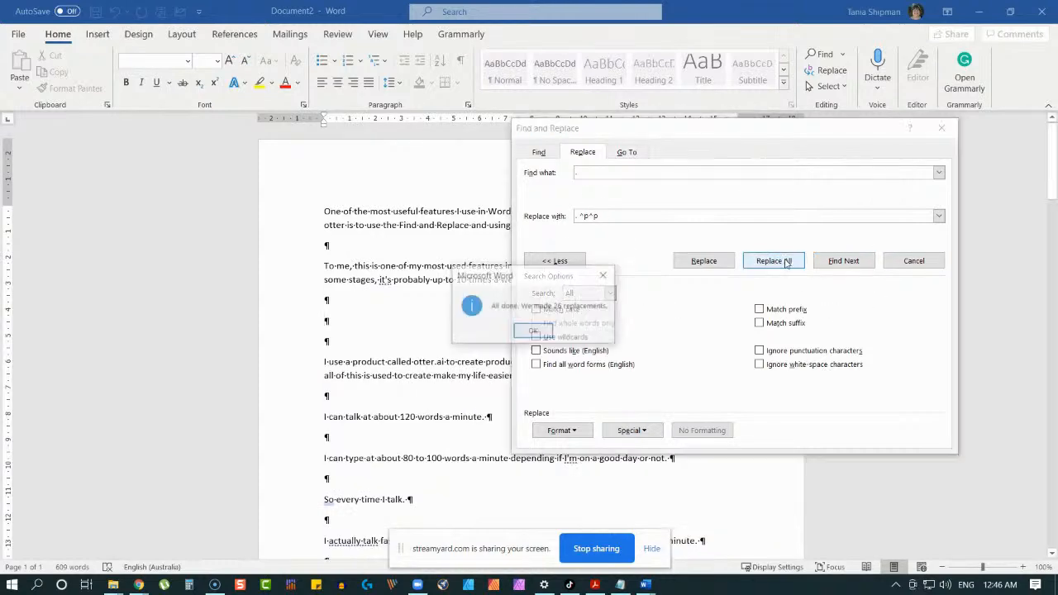
{"action": "left_click", "coordinate": [531, 331]}
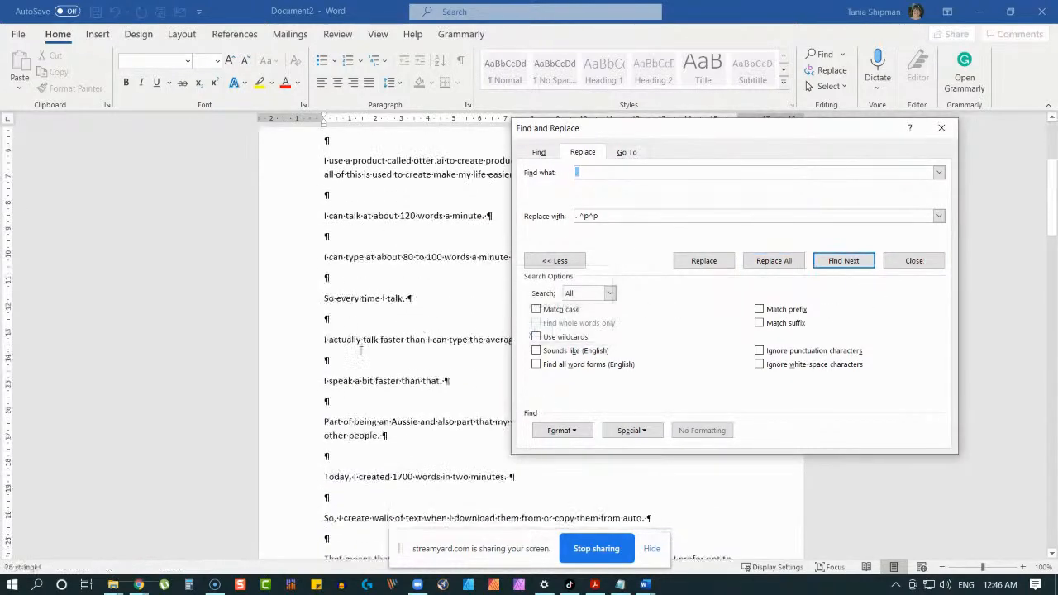
{"action": "left_click", "coordinate": [914, 261]}
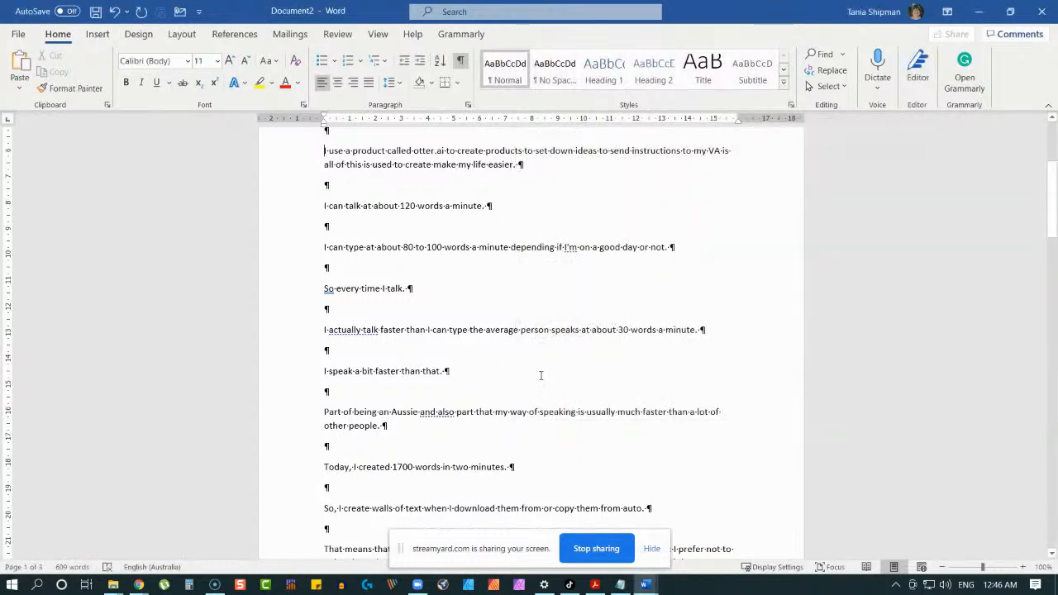
- Delete the two surplus empty paragraphs below the sentence ending "10 times a week."
{"action": "scroll", "coordinate": [541, 368], "scroll_direction": "down", "scroll_amount": 2}
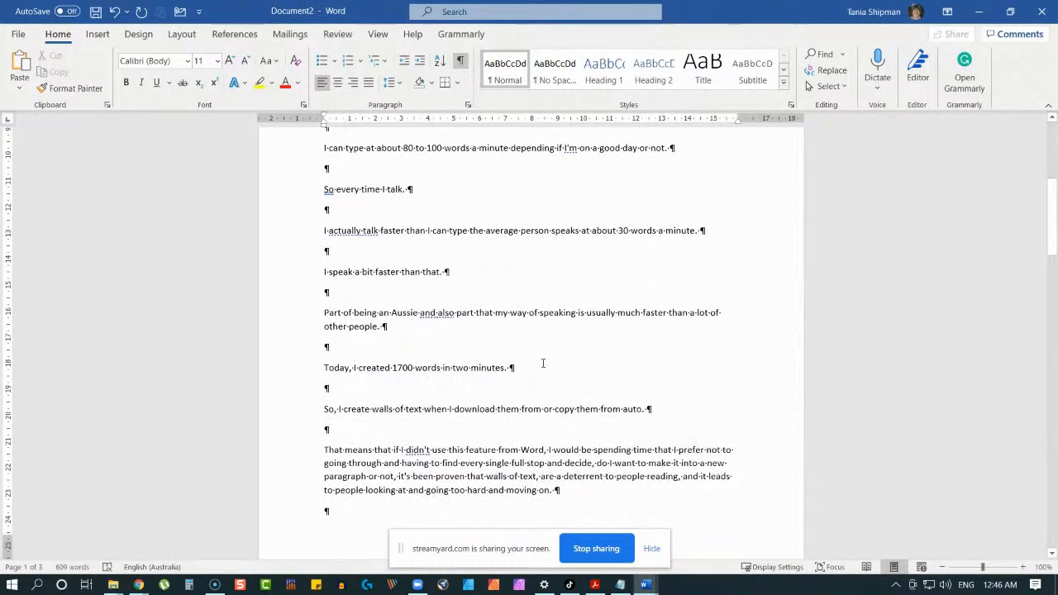
{"action": "scroll", "coordinate": [571, 370], "scroll_direction": "up", "scroll_amount": 2}
{"action": "scroll", "coordinate": [580, 372], "scroll_direction": "up", "scroll_amount": 5}
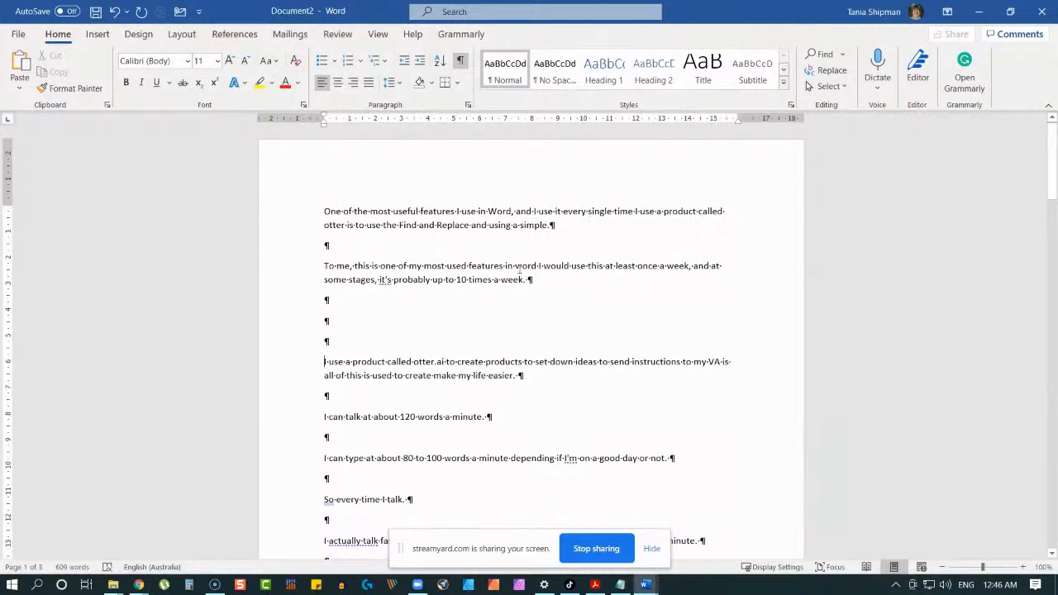
{"action": "left_click_drag", "start_coordinate": [325, 211], "coordinate": [526, 339]}
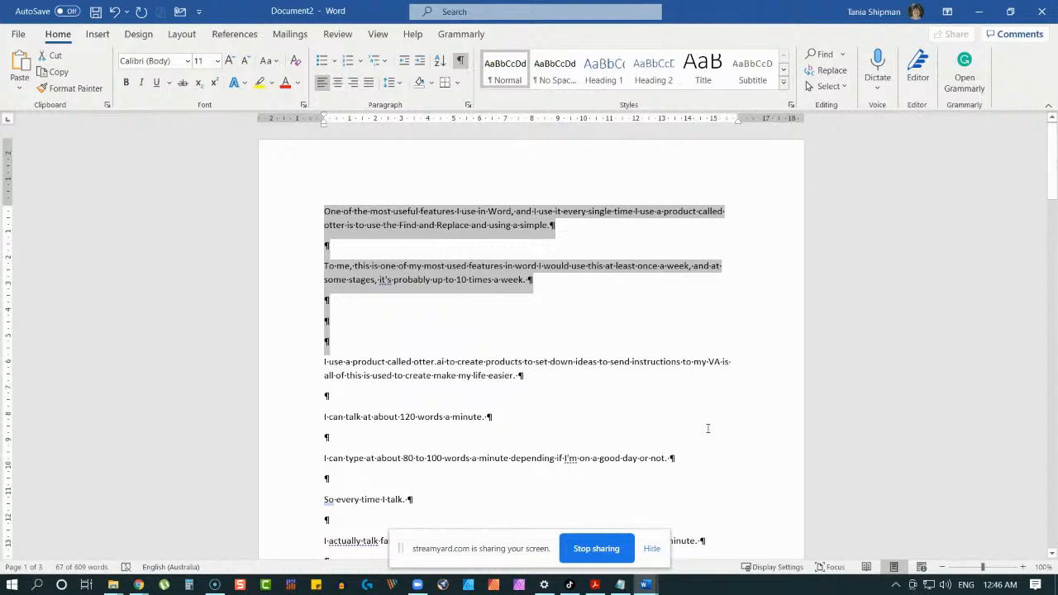
{"action": "left_click", "coordinate": [559, 233]}
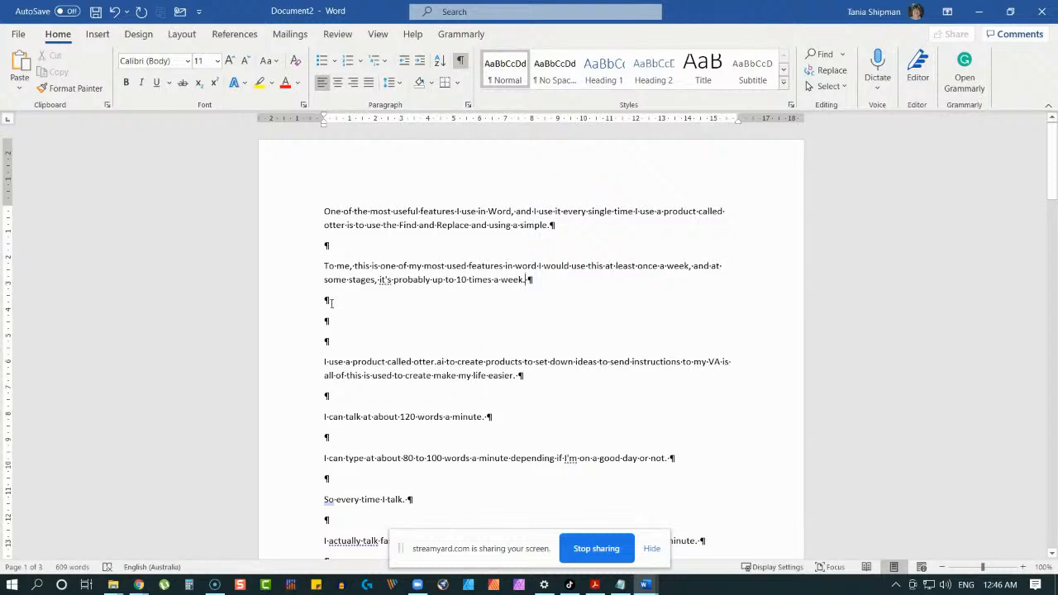
{"action": "left_click_drag", "start_coordinate": [326, 302], "coordinate": [330, 312]}
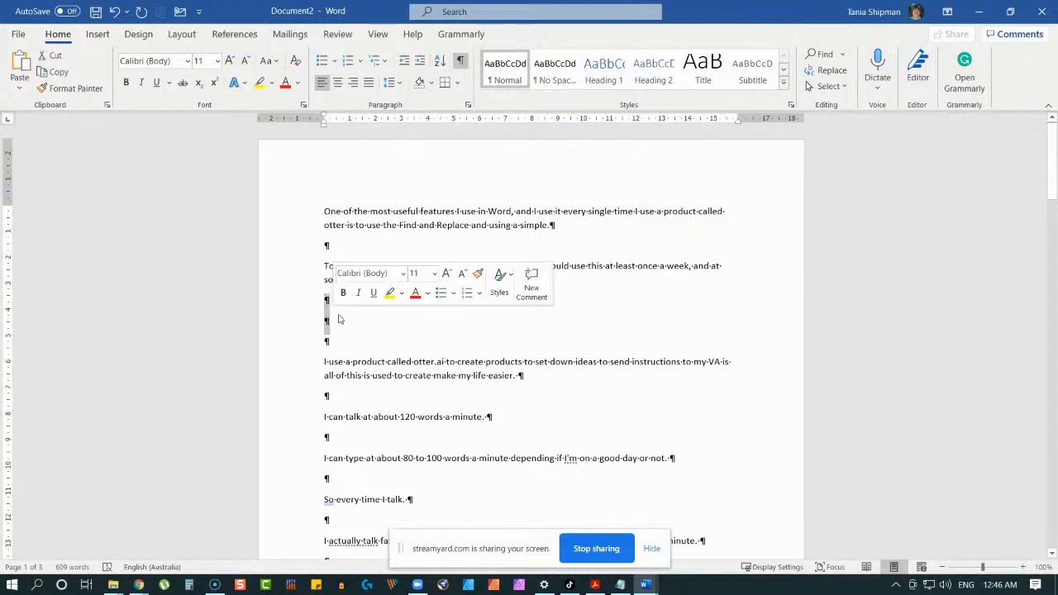
{"action": "key", "text": "BackSpace"}
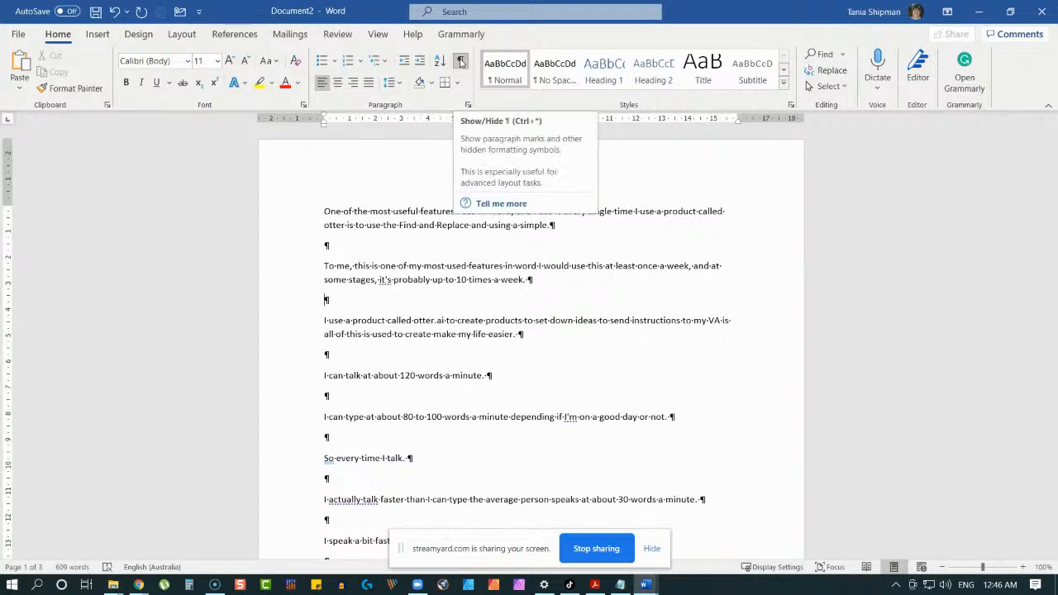
- Hide the paragraph marks to view the plain text, and show them again
{"action": "left_click", "coordinate": [461, 62]}
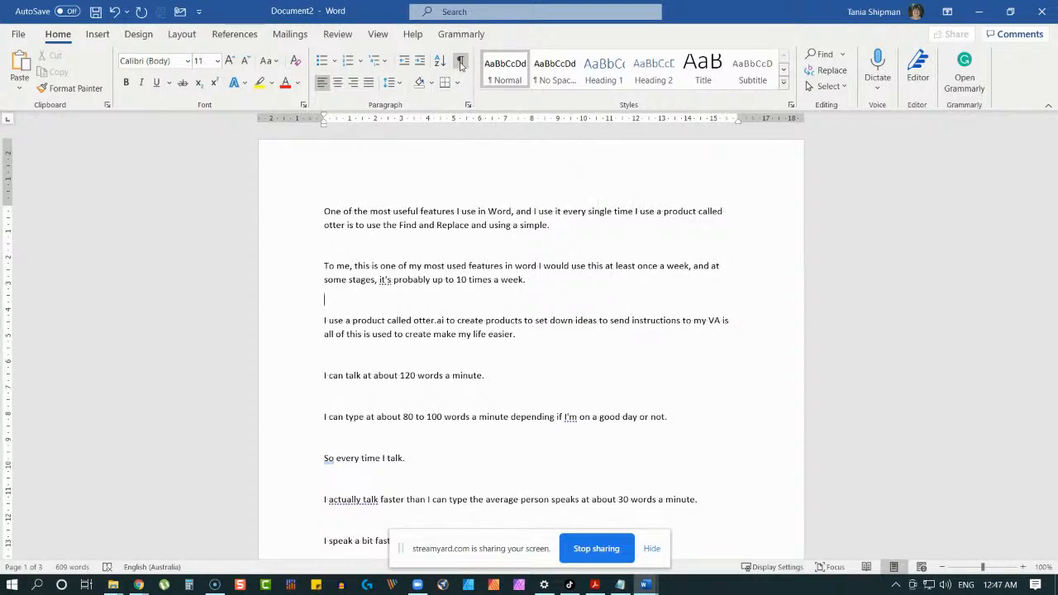
{"action": "left_click", "coordinate": [461, 62]}
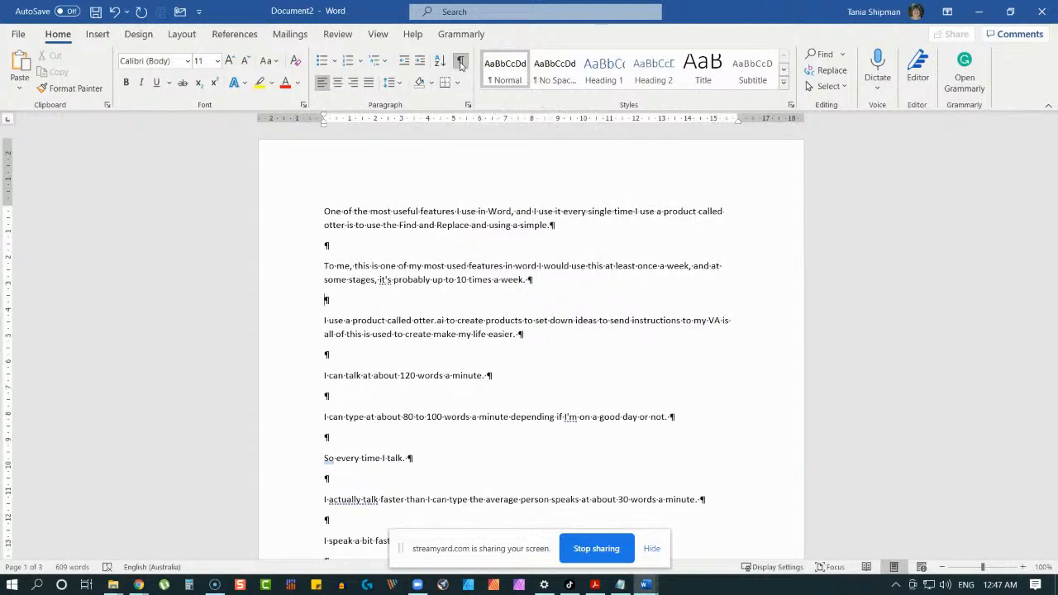
- Find the Show/Hide Editing Marks command by searching for "show hide", and use it to hide the formatting marks and show them again
{"action": "left_click", "coordinate": [454, 12]}
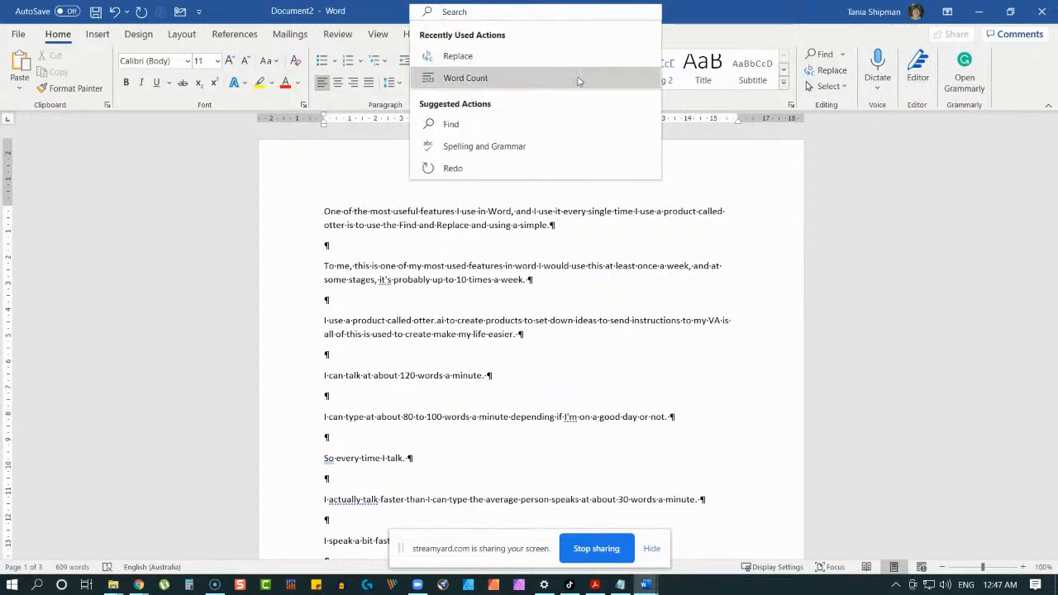
{"action": "type", "text": "show"}
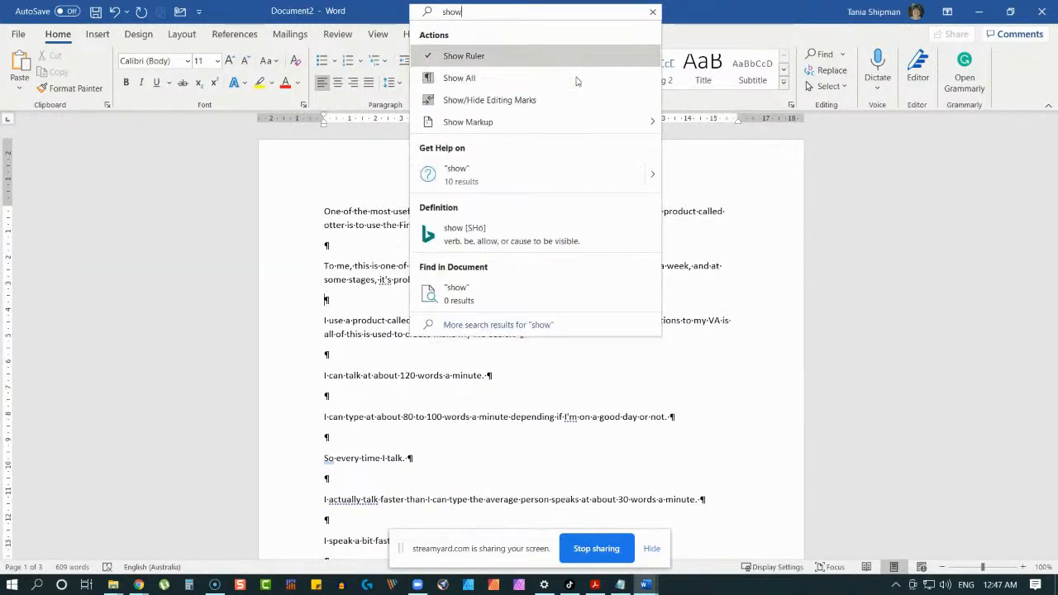
{"action": "type", "text": " hide"}
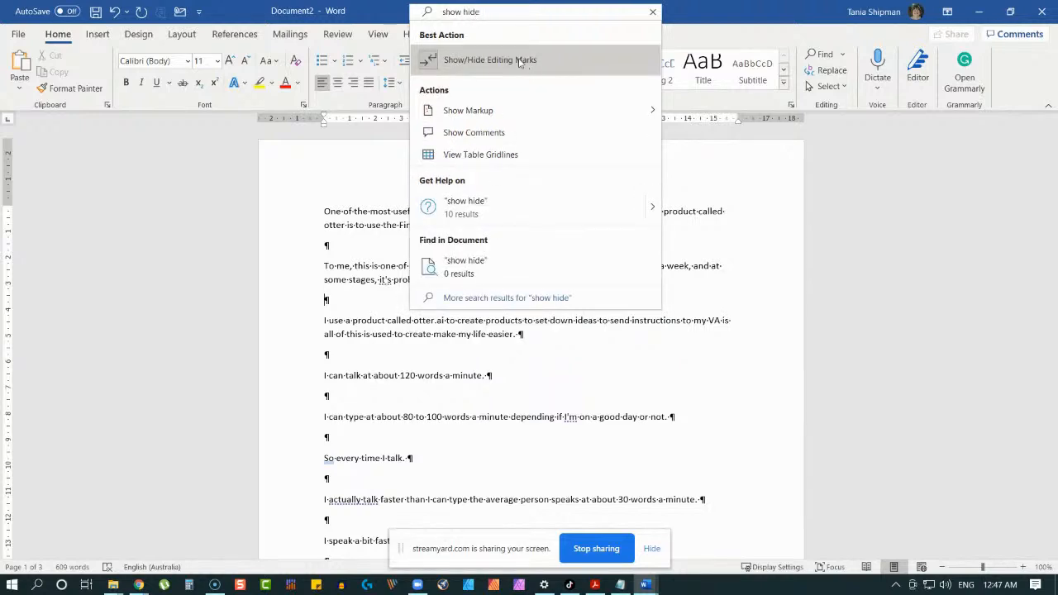
{"action": "left_click", "coordinate": [521, 63]}
{"action": "left_click", "coordinate": [455, 13]}
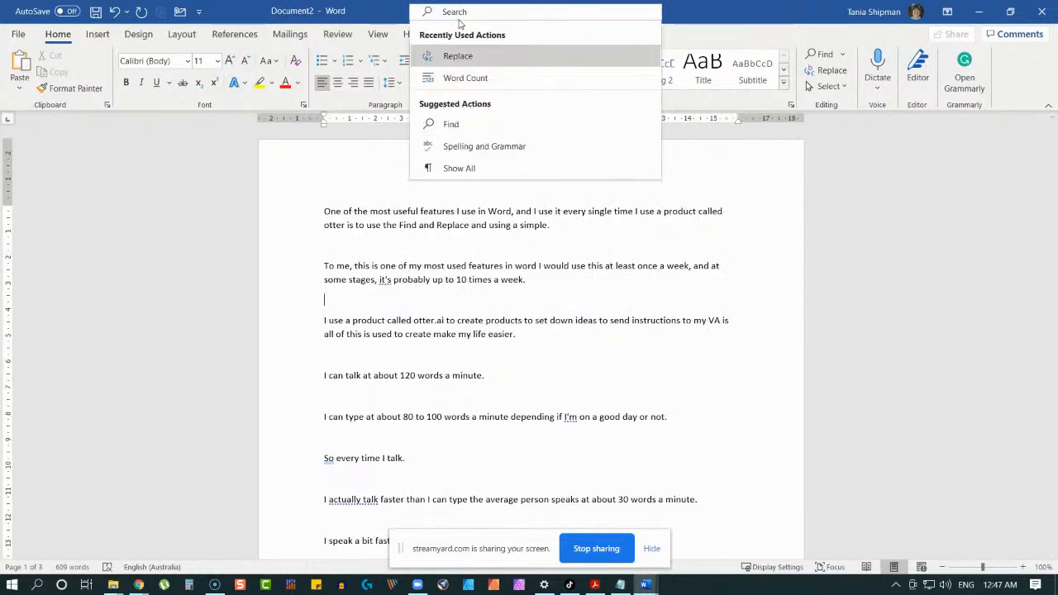
{"action": "type", "text": "show"}
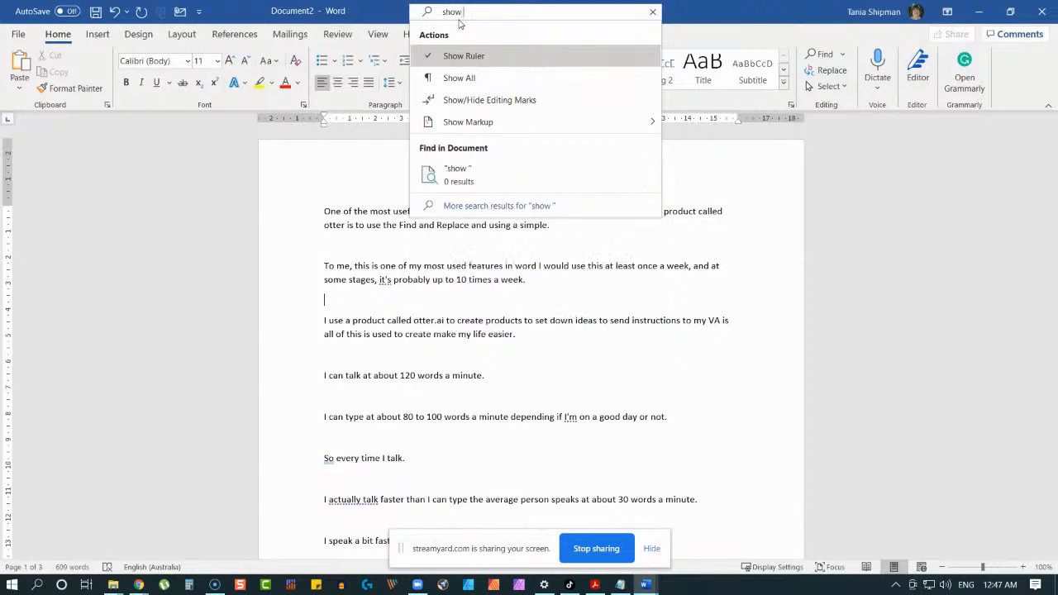
{"action": "left_click", "coordinate": [480, 100]}
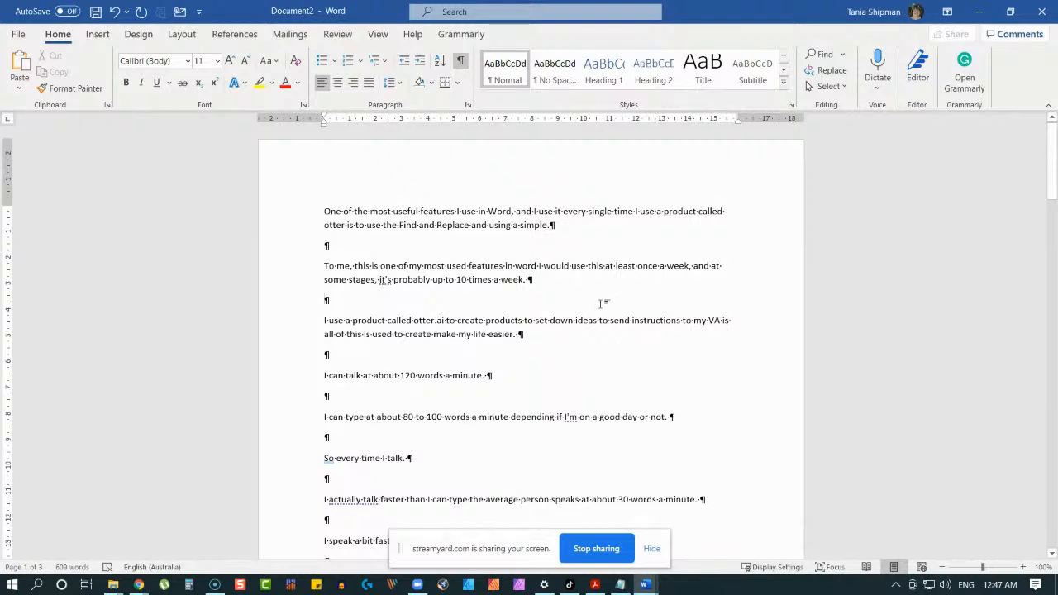
- Examine the separated sentences and the paragraph marks between them on the first page, from the opening sentence down
{"action": "scroll", "coordinate": [603, 303], "scroll_direction": "down", "scroll_amount": 1}
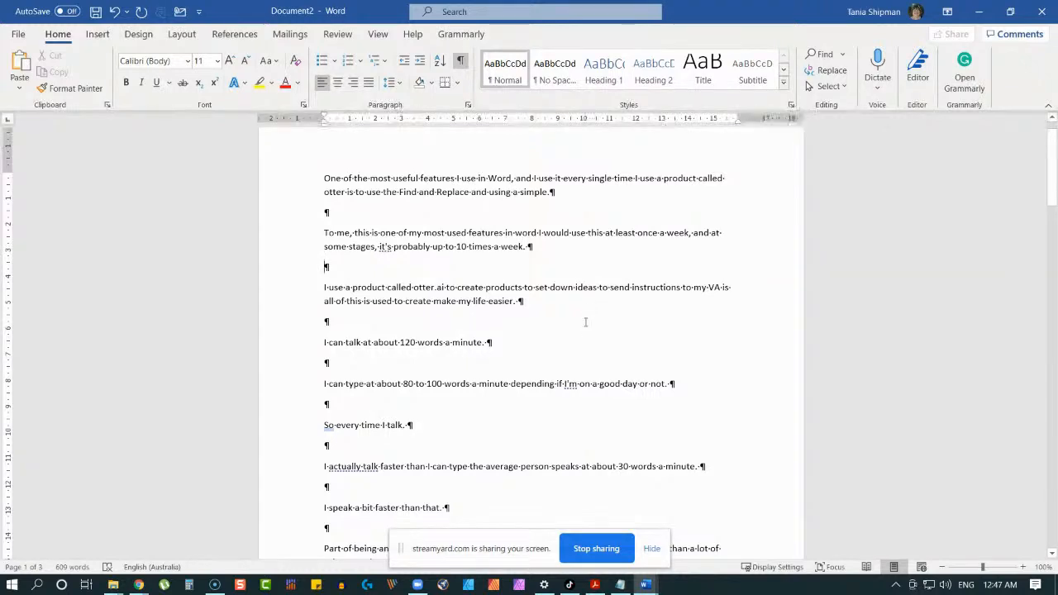
{"action": "scroll", "coordinate": [589, 321], "scroll_direction": "down", "scroll_amount": 1}
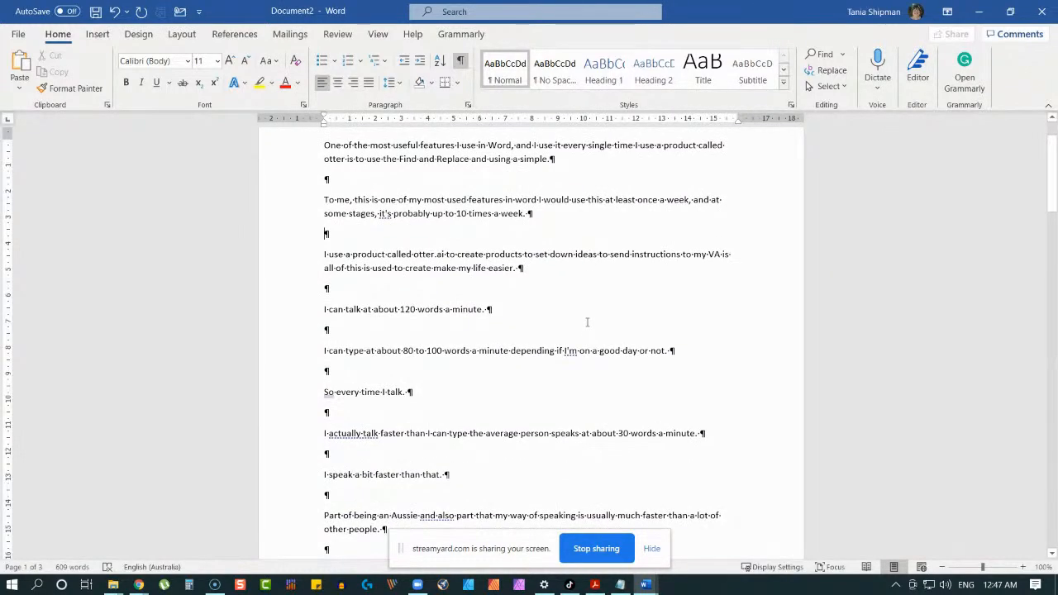
{"action": "scroll", "coordinate": [596, 322], "scroll_direction": "up", "scroll_amount": 2}
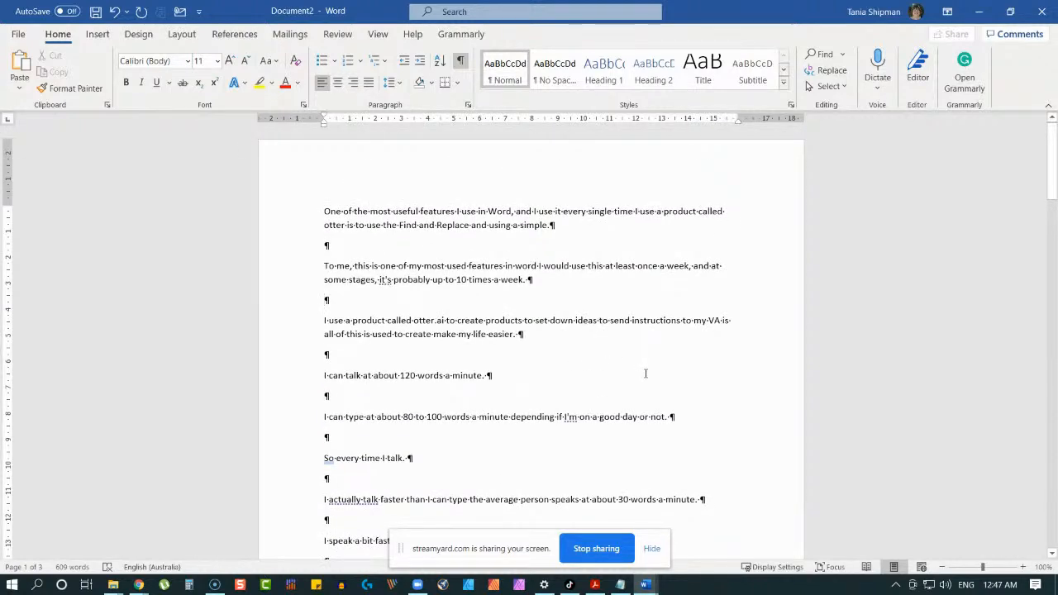
{"action": "key", "text": "ctrl+a"}
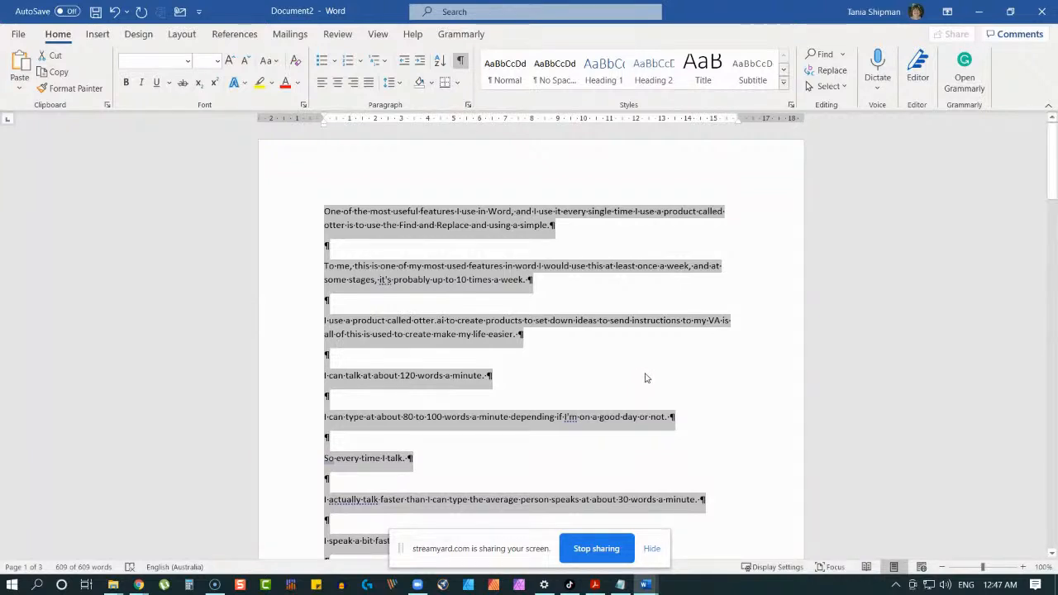
{"action": "left_click", "coordinate": [647, 373]}
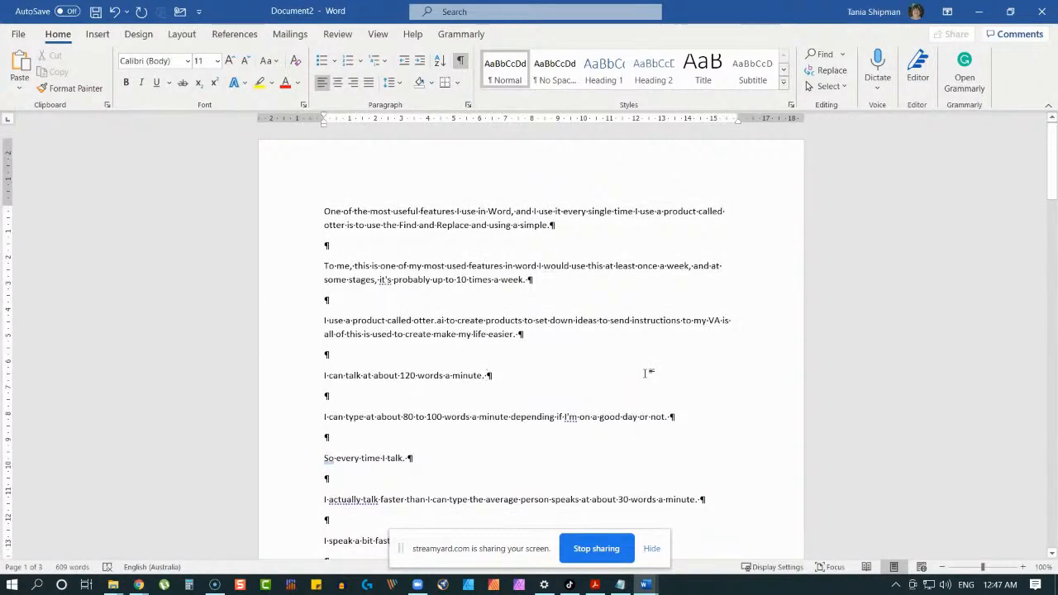
{"action": "scroll", "coordinate": [647, 373], "scroll_direction": "down", "scroll_amount": 1}
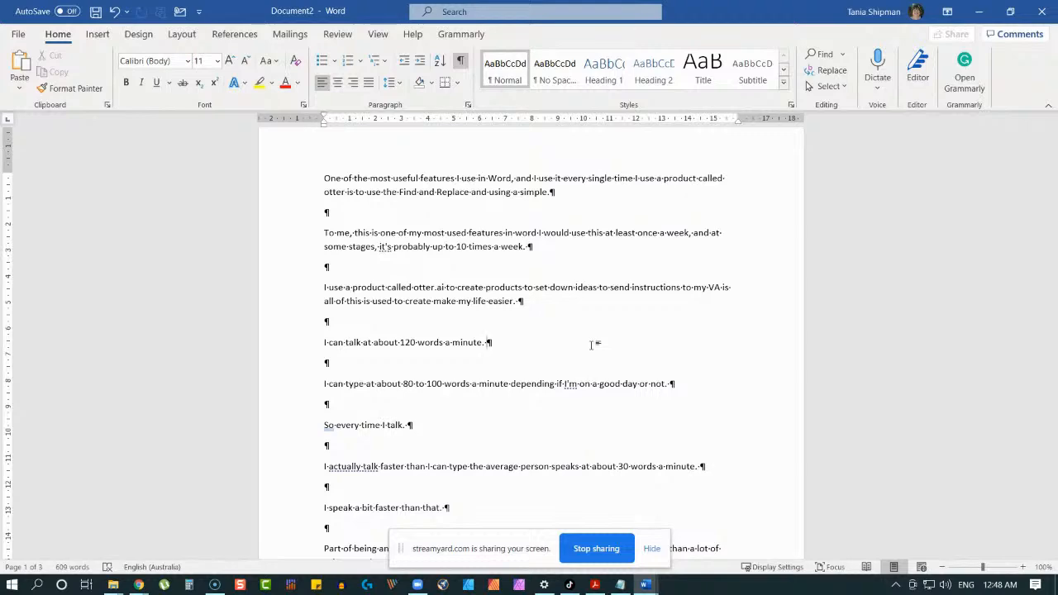
{"action": "scroll", "coordinate": [579, 346], "scroll_direction": "down", "scroll_amount": 2}
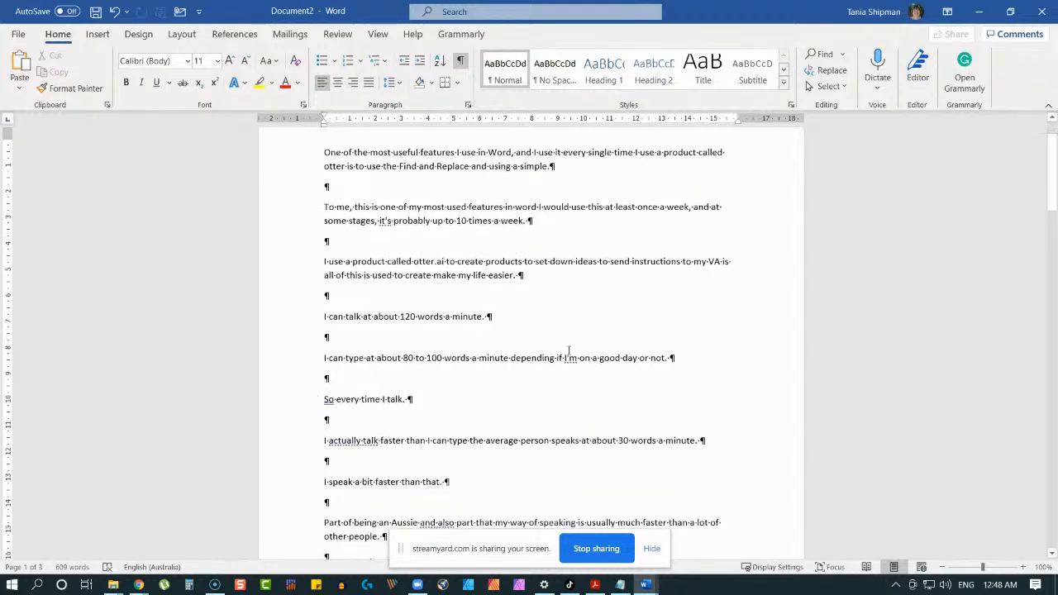
{"action": "scroll", "coordinate": [561, 350], "scroll_direction": "down", "scroll_amount": 2}
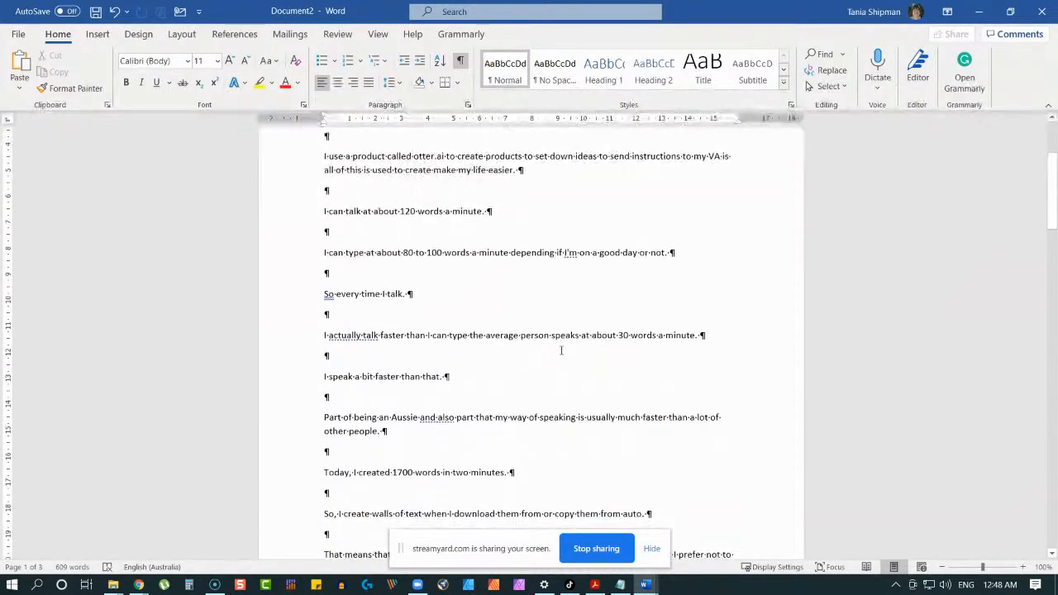
{"action": "scroll", "coordinate": [561, 349], "scroll_direction": "up", "scroll_amount": 2}
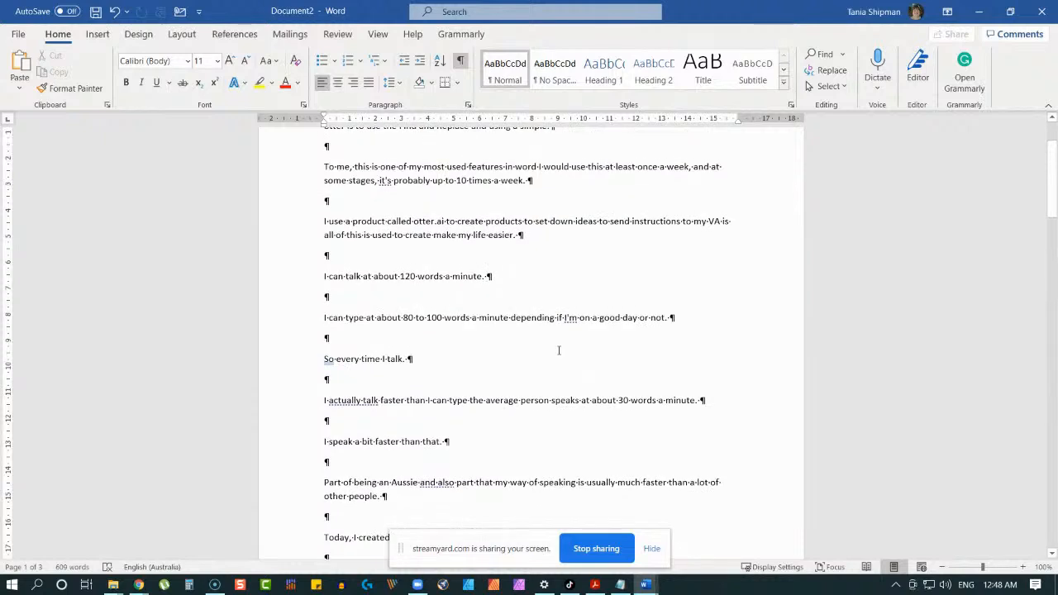
{"action": "left_click_drag", "start_coordinate": [325, 146], "coordinate": [409, 166]}
{"action": "left_click", "coordinate": [467, 212]}
{"action": "left_click_drag", "start_coordinate": [326, 144], "coordinate": [359, 157]}
{"action": "left_click", "coordinate": [574, 281]}
{"action": "scroll", "coordinate": [579, 289], "scroll_direction": "up", "scroll_amount": 3}
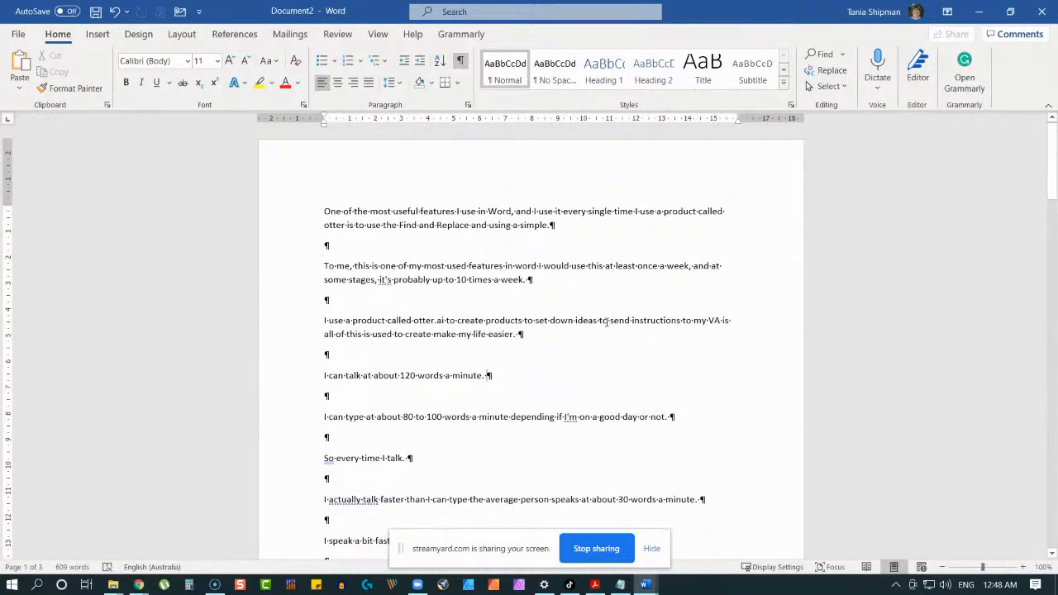